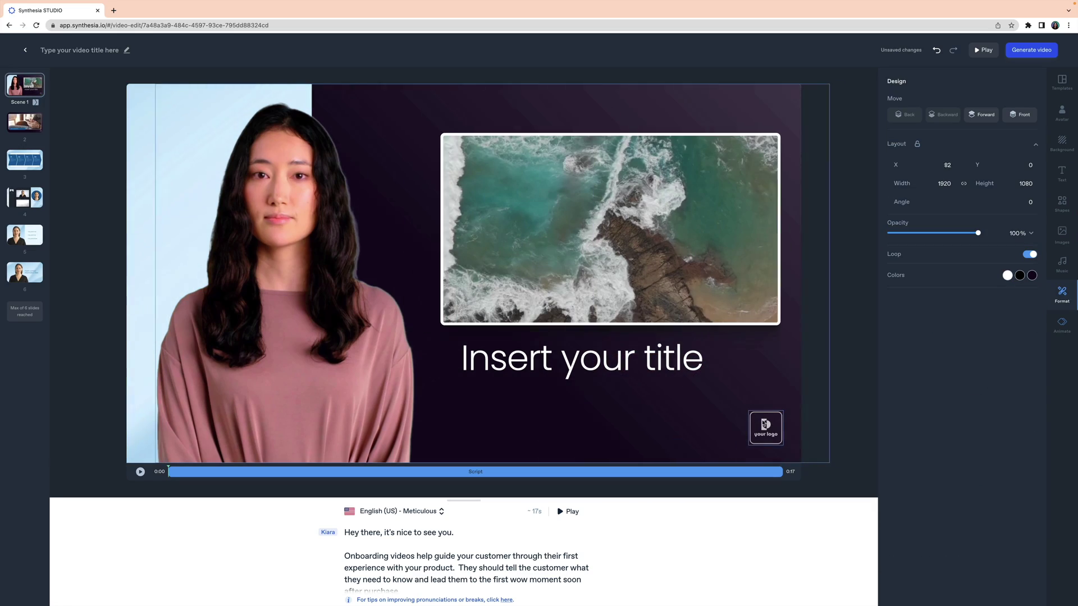
Replace the first scene's placeholder title with 'New' and browse the font family list.
{"action": "left_click", "coordinate": [642, 351]}
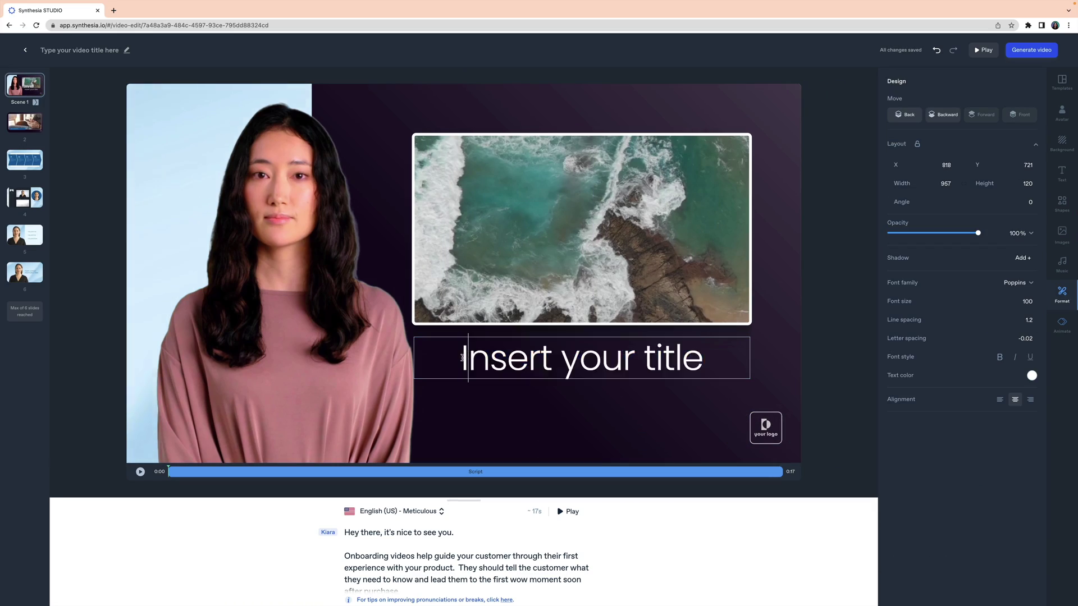
{"action": "key", "text": "ctrl+a"}
{"action": "type", "text": "New"}
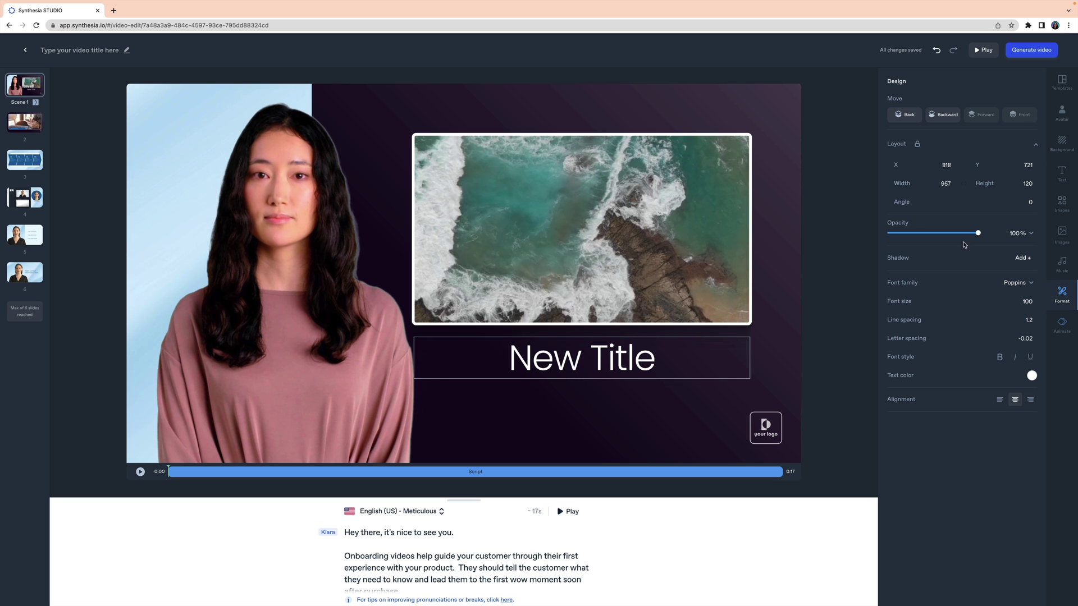
{"action": "left_click", "coordinate": [1017, 282]}
{"action": "scroll", "coordinate": [1014, 350], "scroll_direction": "down", "scroll_amount": 5}
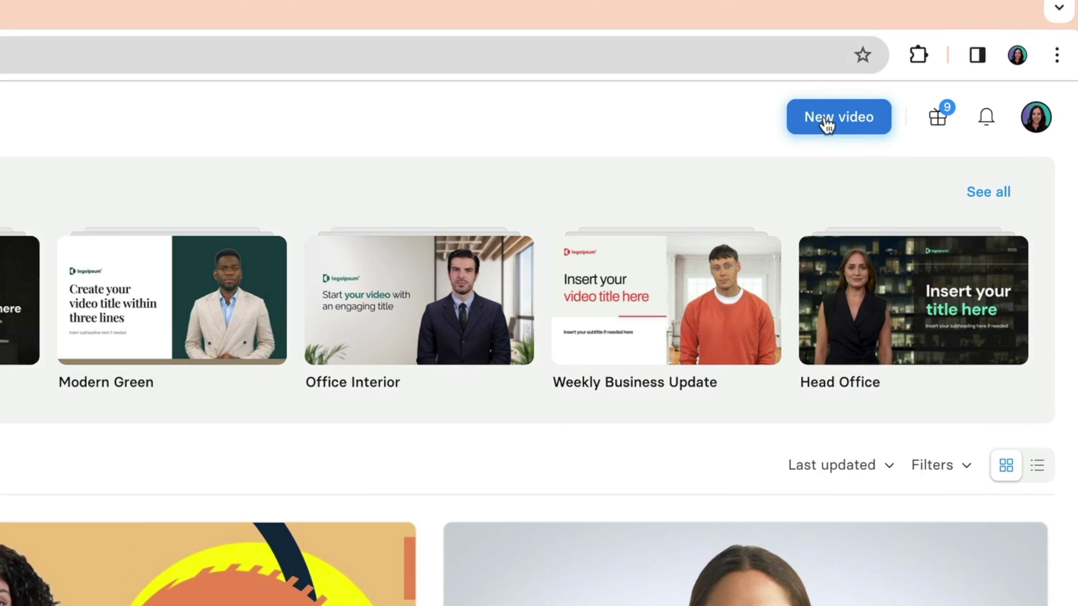
Create a new video and choose the AI video assistant card.
{"action": "left_click", "coordinate": [825, 124]}
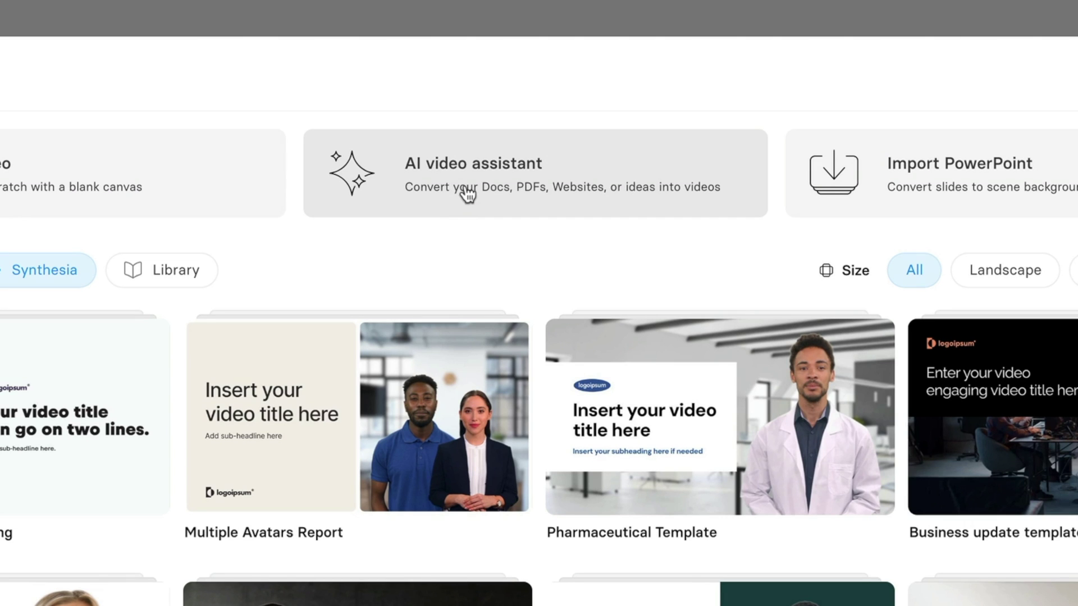
{"action": "left_click", "coordinate": [465, 188]}
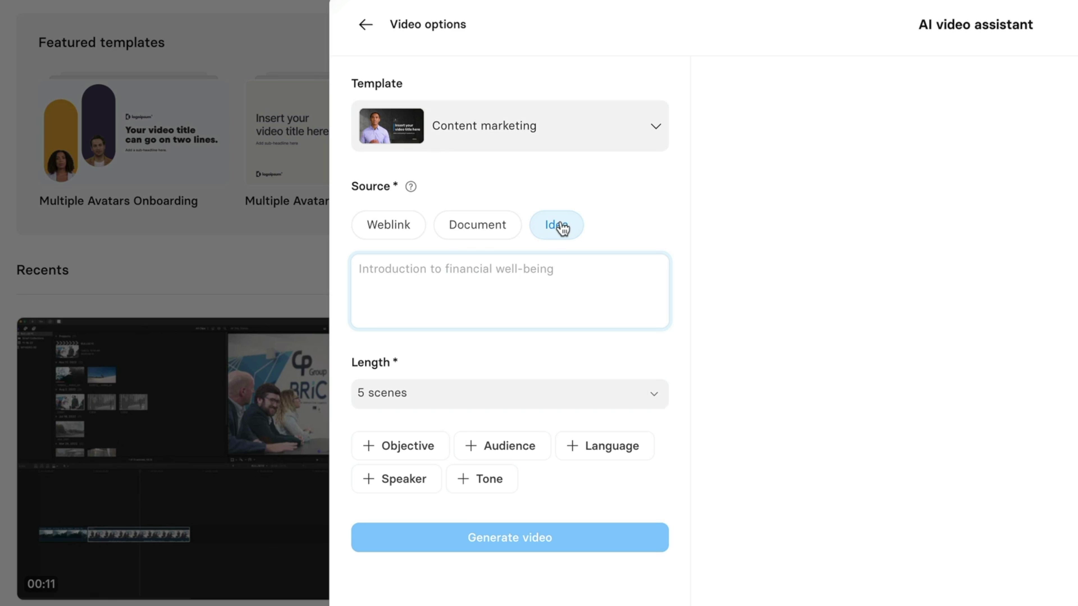
Set Document as the AI assistant's source and open the file browser.
{"action": "left_click", "coordinate": [470, 229]}
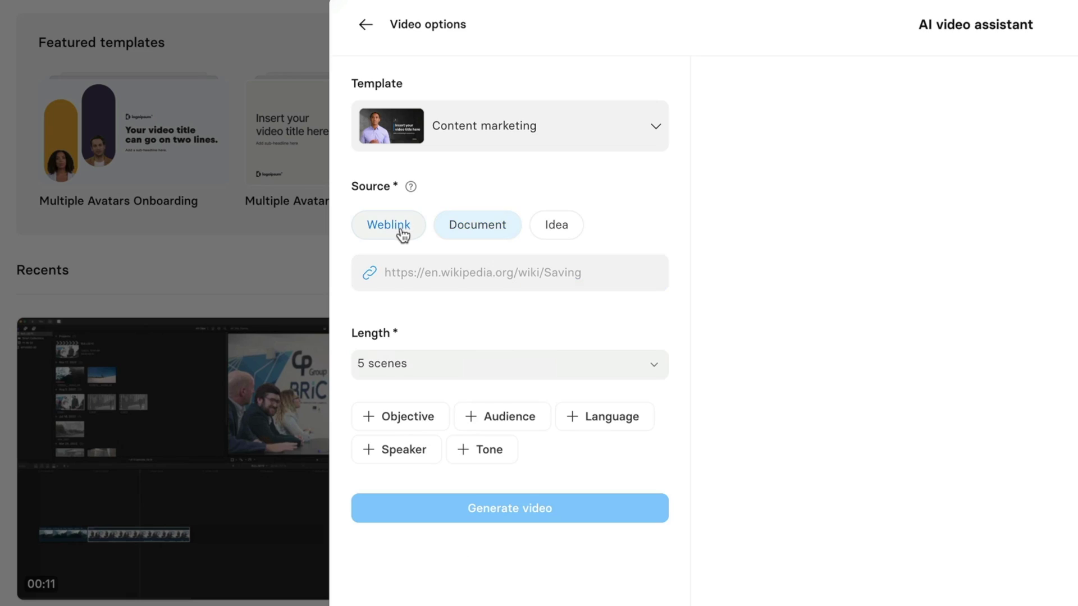
{"action": "left_click", "coordinate": [482, 231]}
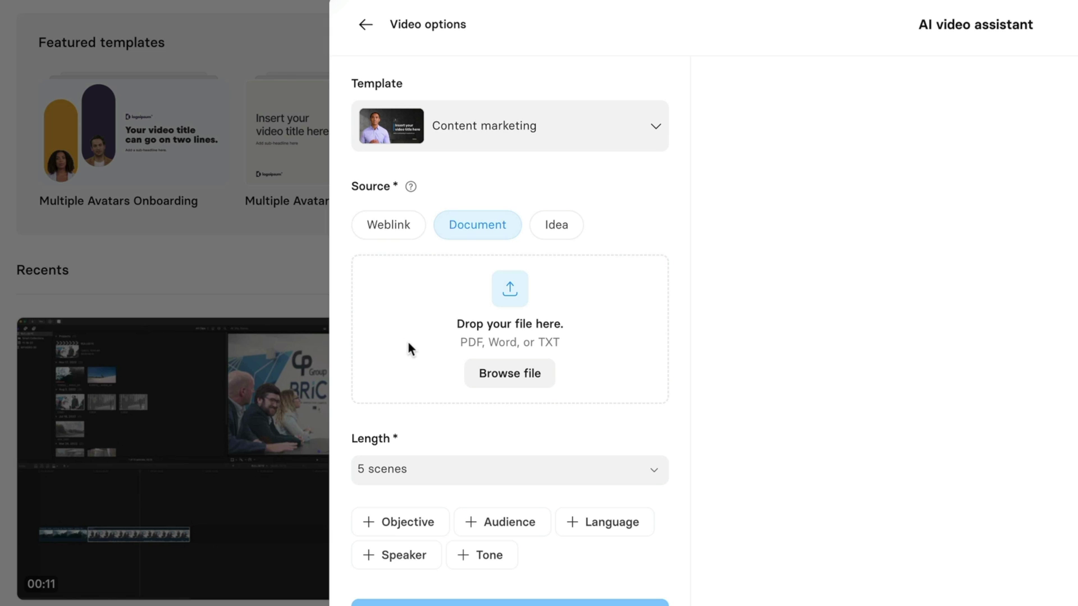
{"action": "left_click", "coordinate": [525, 373]}
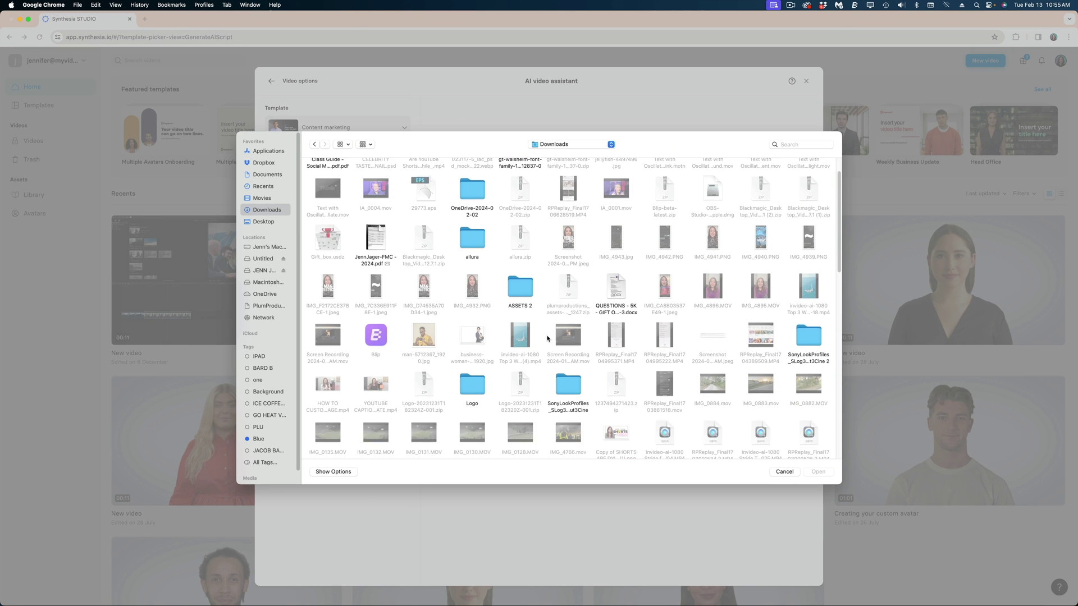
Browse Desktop and Dropbox for the 'Do I have to make YouTube…' docx file.
{"action": "left_click", "coordinate": [277, 223]}
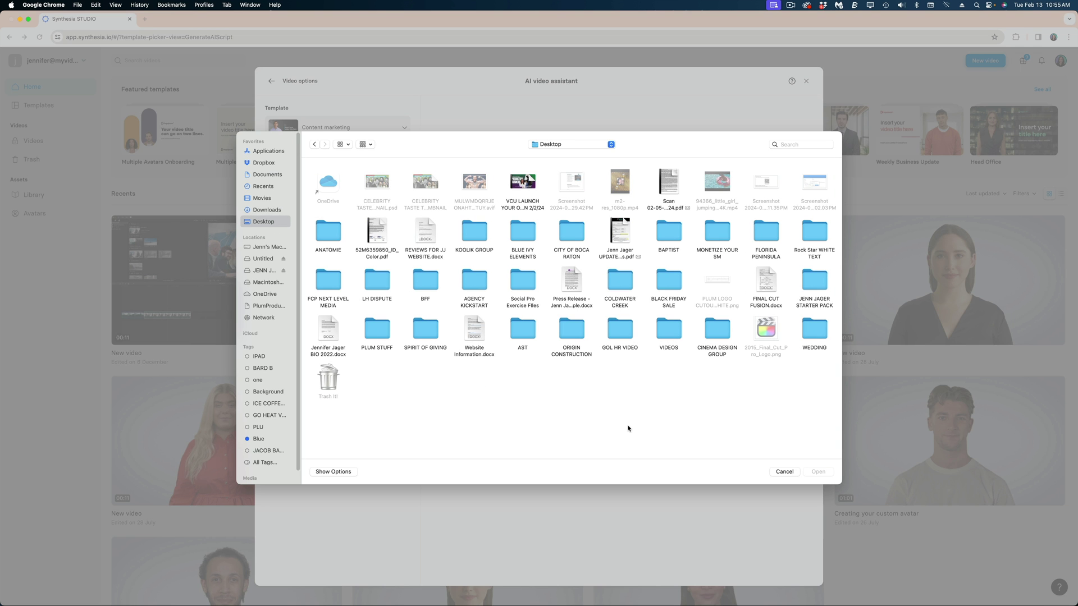
{"action": "left_click", "coordinate": [272, 165]}
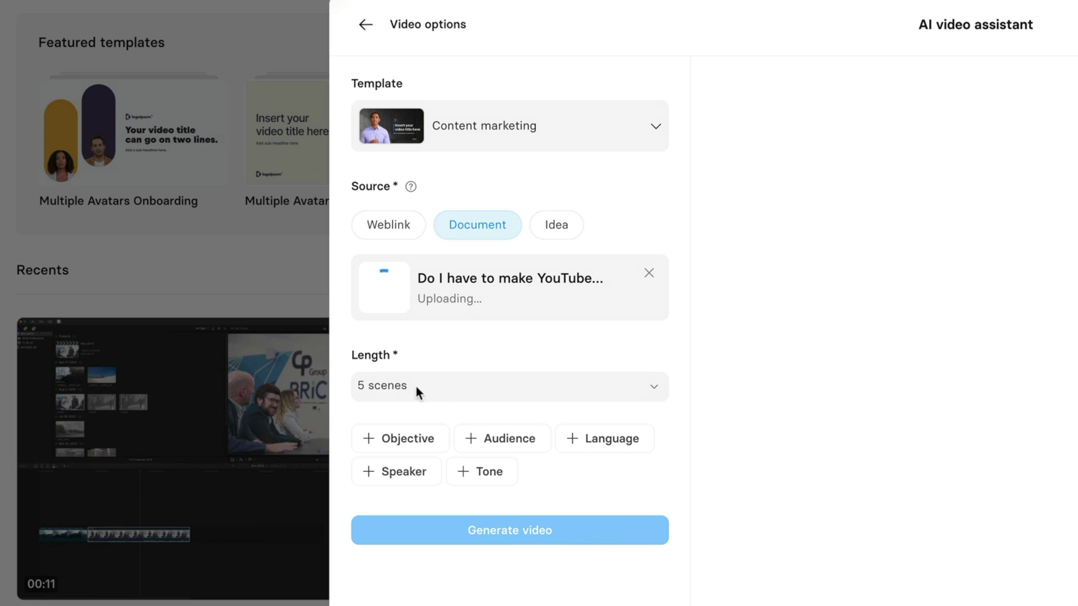
Set the video length to 3 scenes and begin the objective 'Make this video for new…'.
{"action": "left_click", "coordinate": [648, 389]}
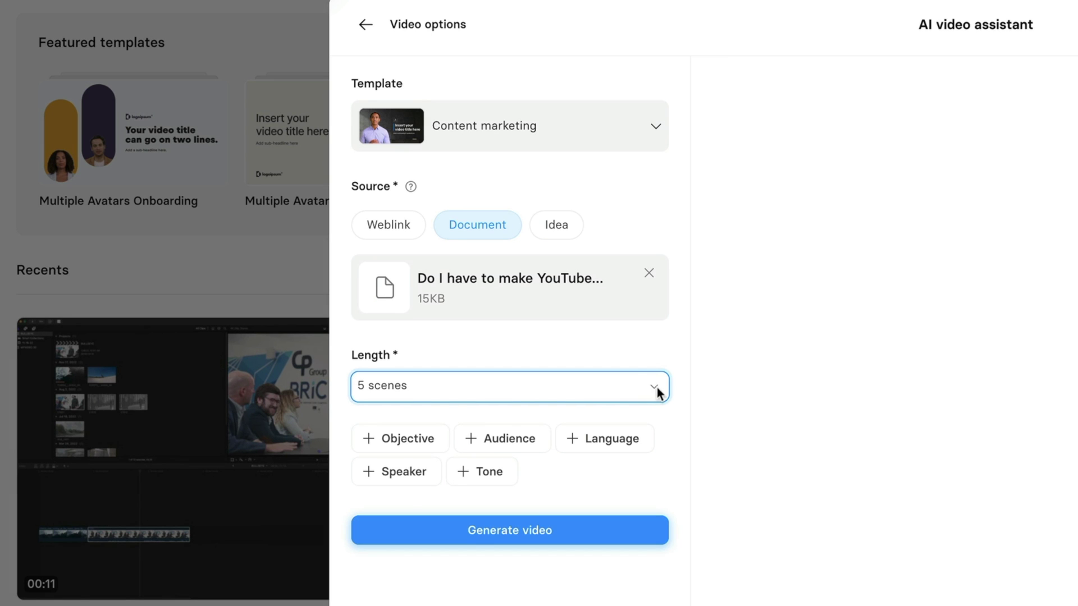
{"action": "left_click", "coordinate": [655, 388]}
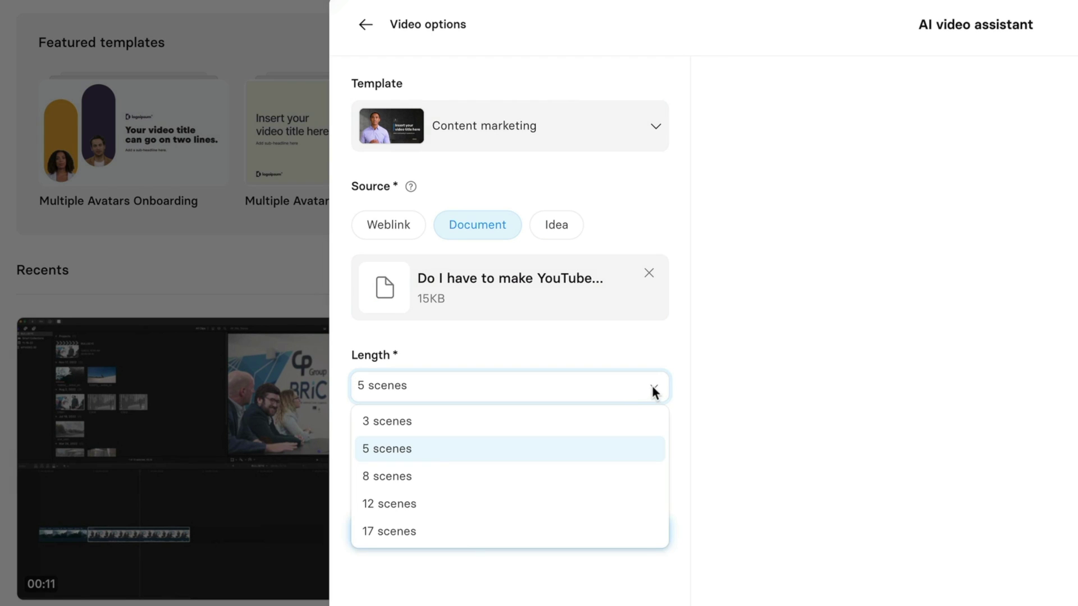
{"action": "left_click", "coordinate": [442, 427]}
{"action": "scroll", "coordinate": [442, 428], "scroll_direction": "down", "scroll_amount": 5}
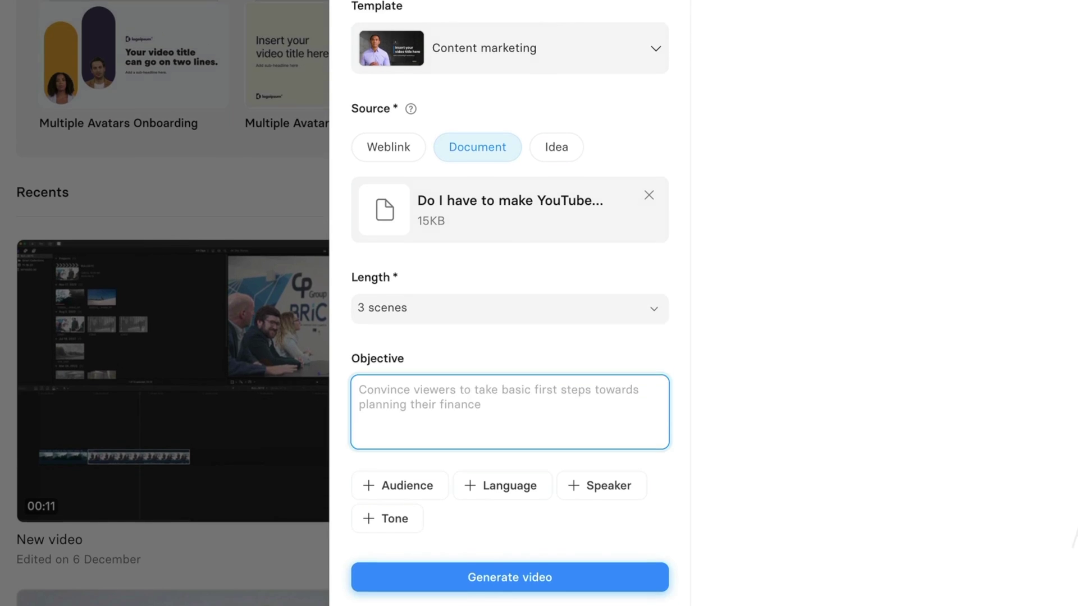
{"action": "type", "text": "Make this video for new YouTubers"}
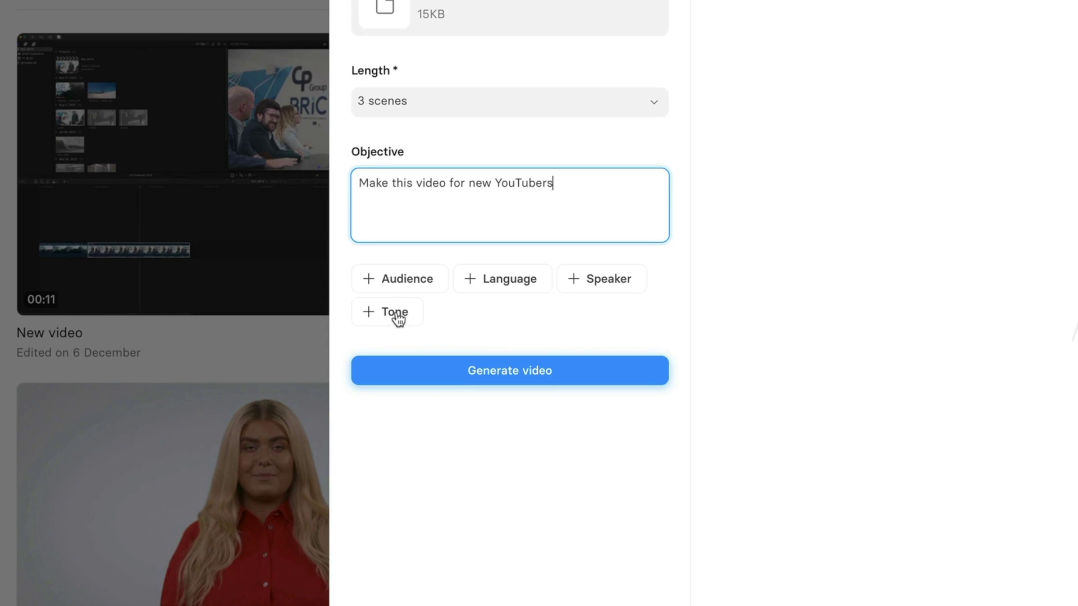
Add Happy tone, Social Media Expert speaker and 25–35 audience settings to the script.
{"action": "left_click", "coordinate": [396, 313]}
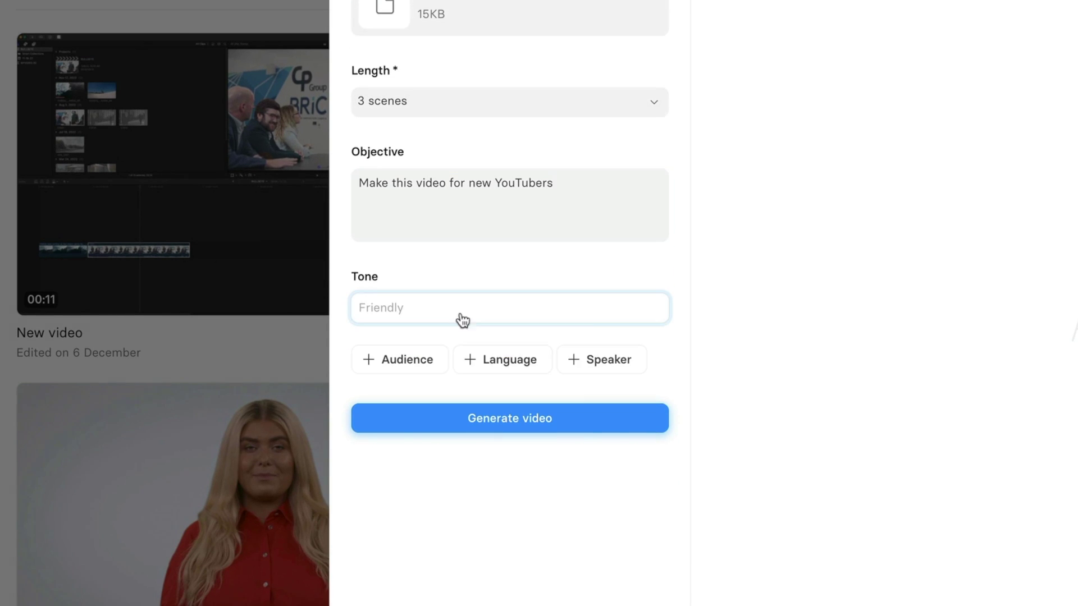
{"action": "left_click", "coordinate": [604, 364]}
{"action": "type", "text": "Social Media Exper"}
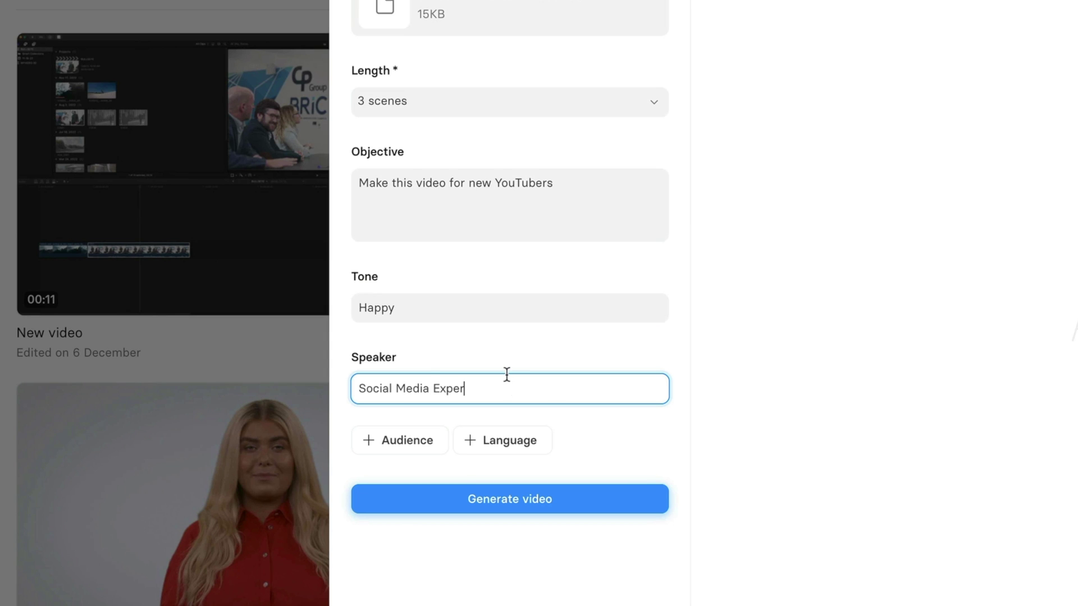
{"action": "left_click", "coordinate": [396, 441]}
{"action": "type", "text": "Men and Women aged 25-35"}
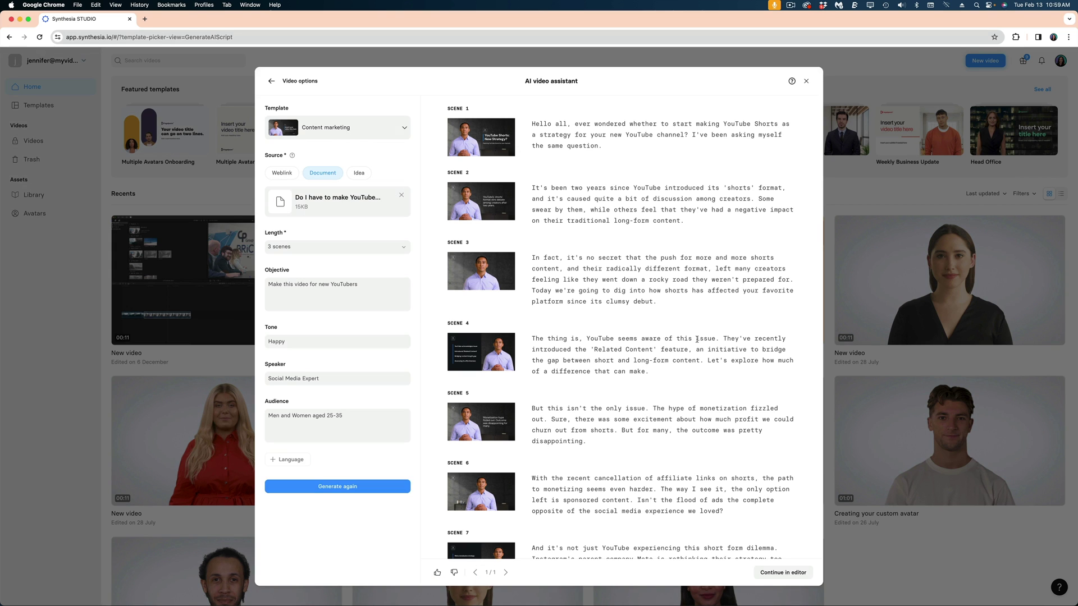
Review the generated nine-scene script and continue to the editor.
{"action": "scroll", "coordinate": [798, 360], "scroll_direction": "down", "scroll_amount": 1}
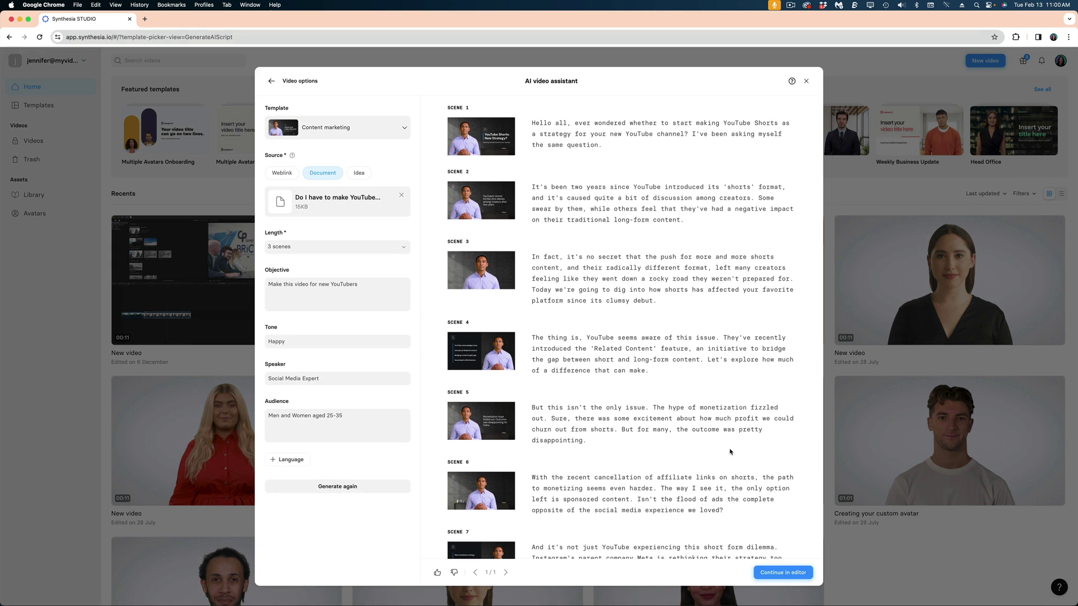
{"action": "scroll", "coordinate": [730, 452], "scroll_direction": "down", "scroll_amount": 3}
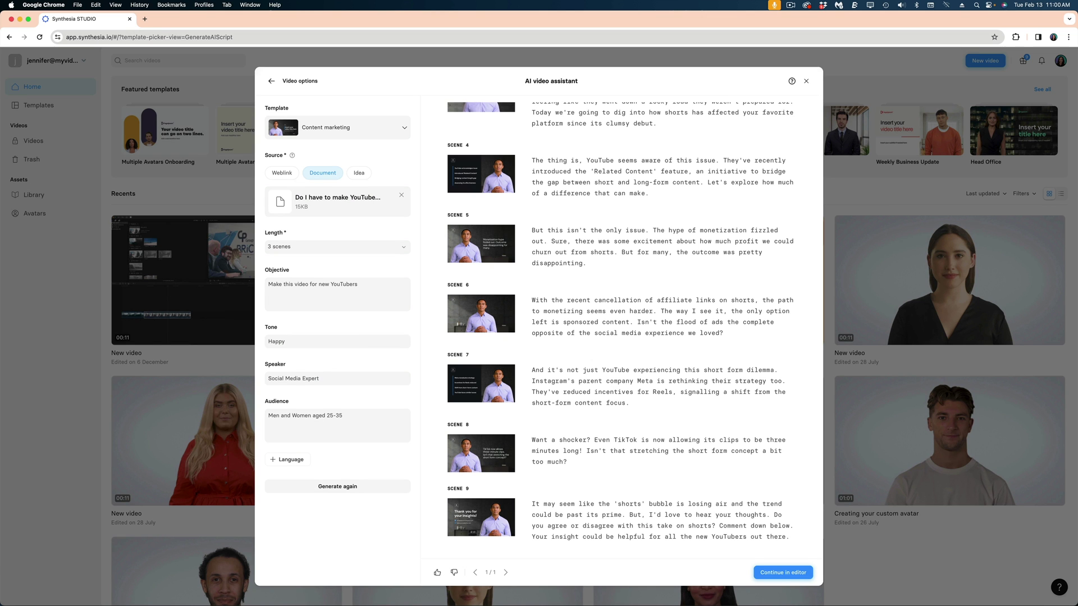
{"action": "left_click", "coordinate": [785, 573]}
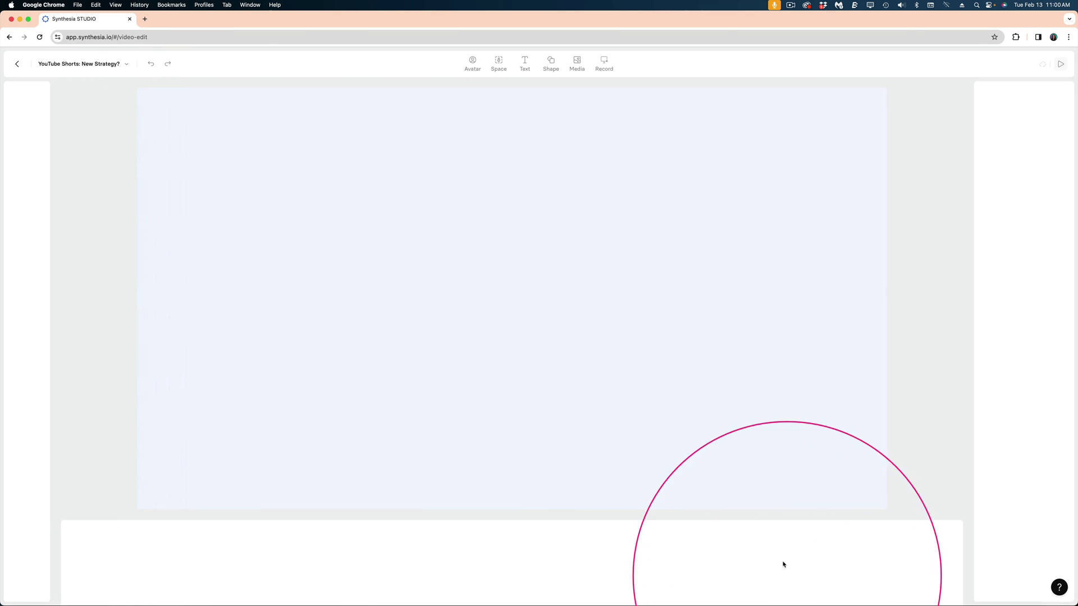
{"action": "right_click", "coordinate": [23, 146]}
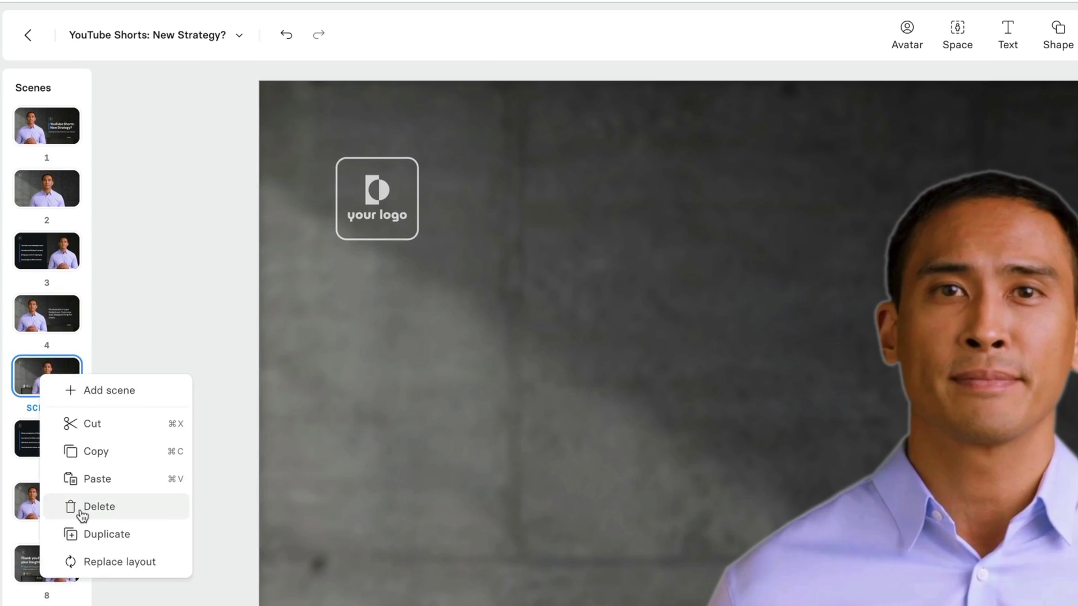
{"action": "left_click", "coordinate": [85, 509]}
{"action": "right_click", "coordinate": [31, 375]}
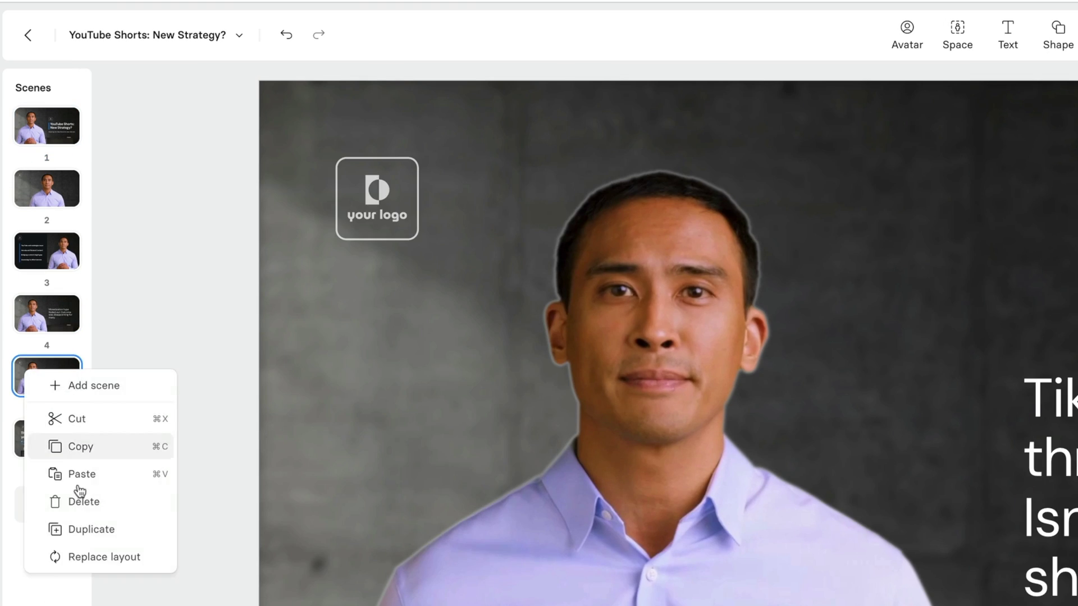
{"action": "left_click", "coordinate": [79, 498]}
{"action": "left_click", "coordinate": [34, 315]}
{"action": "left_click", "coordinate": [45, 251]}
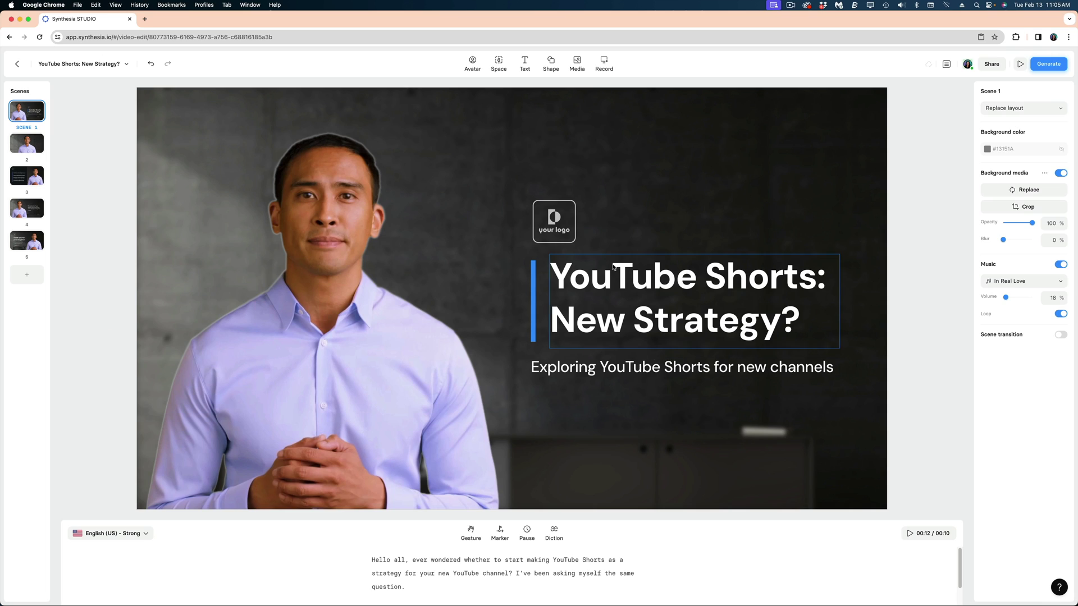
{"action": "left_click", "coordinate": [566, 229]}
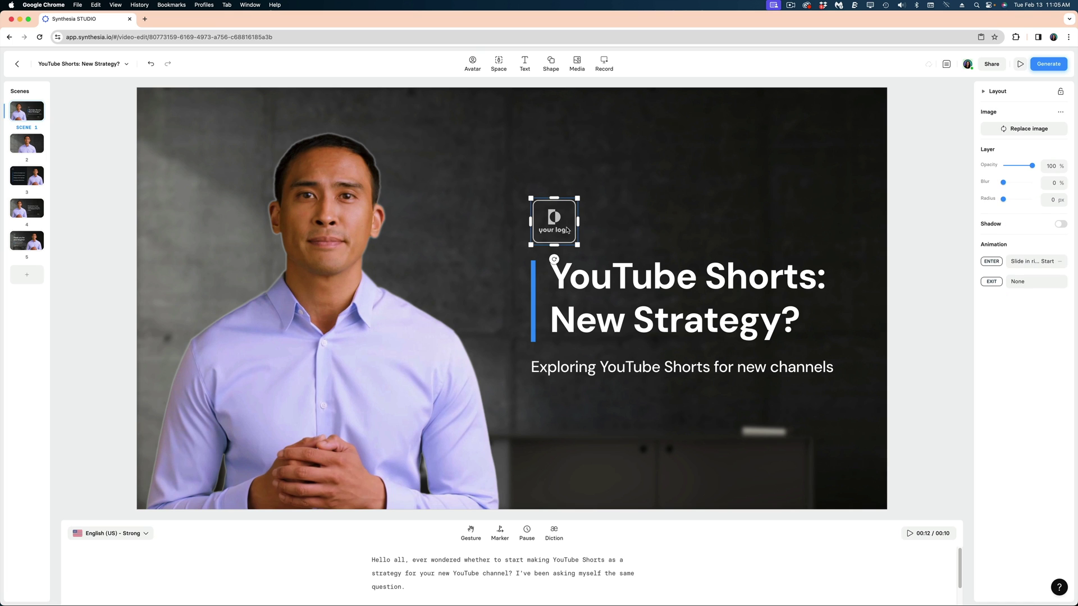
On scene 1, cut the logo, retitle it 'Are They Worth It?', raise it, and make its bar red.
{"action": "left_click", "coordinate": [31, 116]}
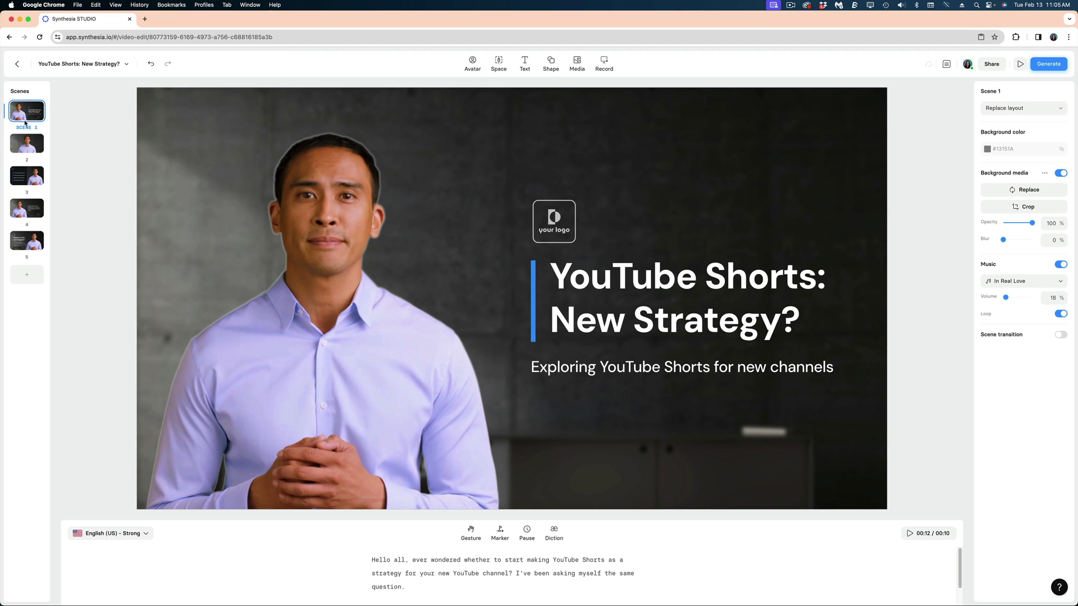
{"action": "right_click", "coordinate": [569, 222]}
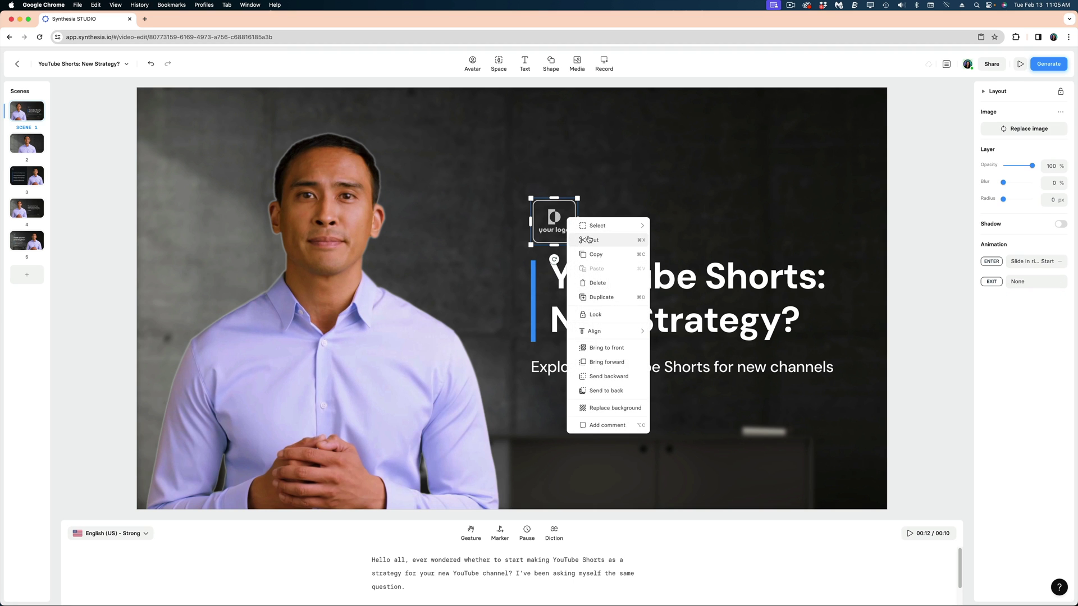
{"action": "left_click", "coordinate": [588, 240]}
{"action": "type", "text": "Are They Worth It?"}
{"action": "left_click_drag", "start_coordinate": [534, 274], "coordinate": [525, 185]}
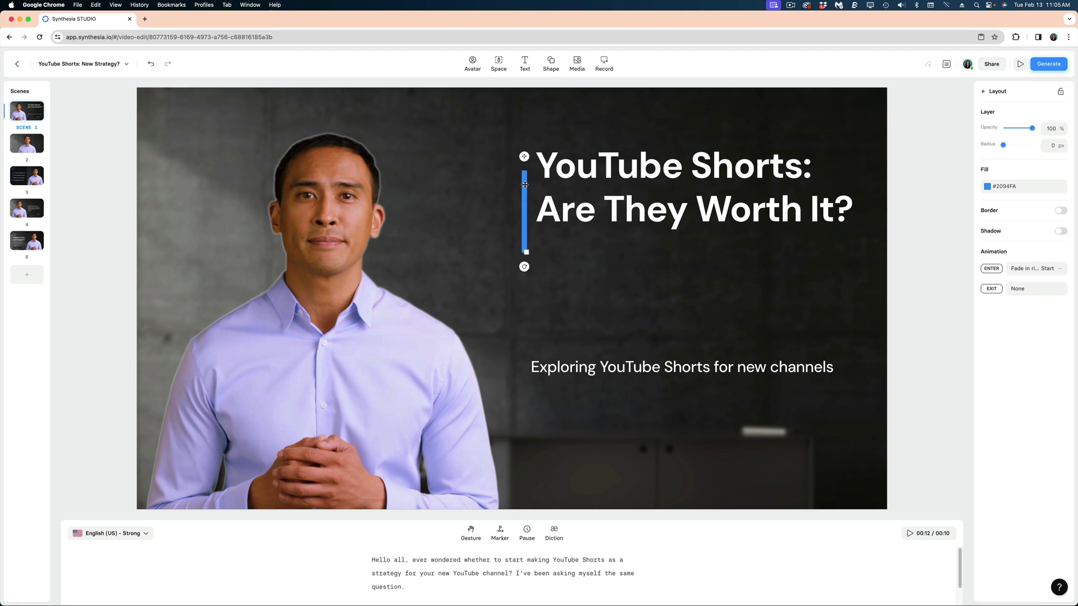
{"action": "left_click", "coordinate": [987, 186]}
{"action": "left_click", "coordinate": [864, 226]}
{"action": "left_click_drag", "start_coordinate": [682, 367], "coordinate": [681, 255]}
On scene 3, remove the logo and the 'Bridging content length gap' and 'Assessing its effectiveness' bullets.
{"action": "left_click", "coordinate": [26, 175]}
{"action": "left_click", "coordinate": [341, 237]}
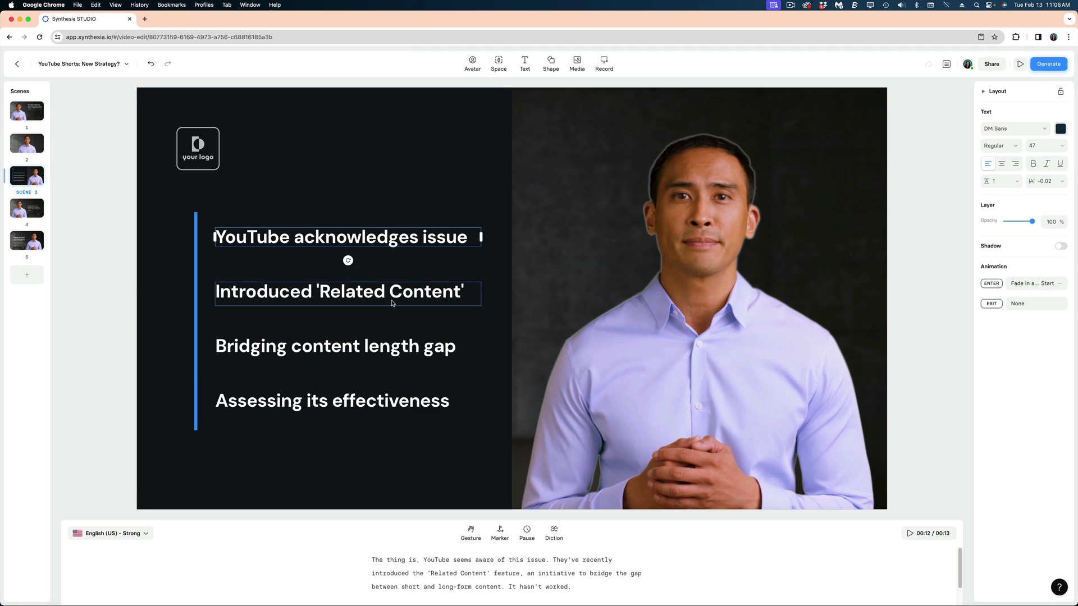
{"action": "left_click", "coordinate": [332, 401]}
{"action": "left_click", "coordinate": [198, 148]}
{"action": "key", "text": "Delete"}
{"action": "left_click", "coordinate": [335, 345]}
{"action": "key", "text": "Delete"}
{"action": "key", "text": "Delete"}
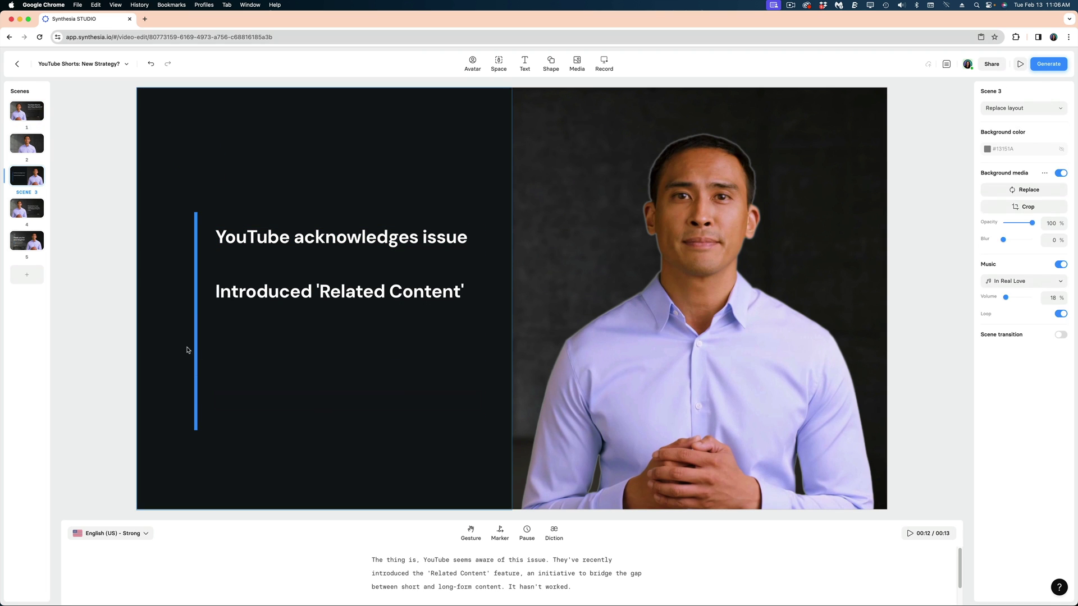
Make scene 3's accent bar red and shorten it to fit the two bullets.
{"action": "left_click", "coordinate": [196, 348]}
{"action": "left_click", "coordinate": [987, 279]}
{"action": "left_click", "coordinate": [873, 264]}
{"action": "left_click", "coordinate": [196, 404]}
{"action": "left_click_drag", "start_coordinate": [196, 404], "coordinate": [196, 280]}
{"action": "left_click", "coordinate": [987, 279]}
{"action": "left_click", "coordinate": [198, 225]}
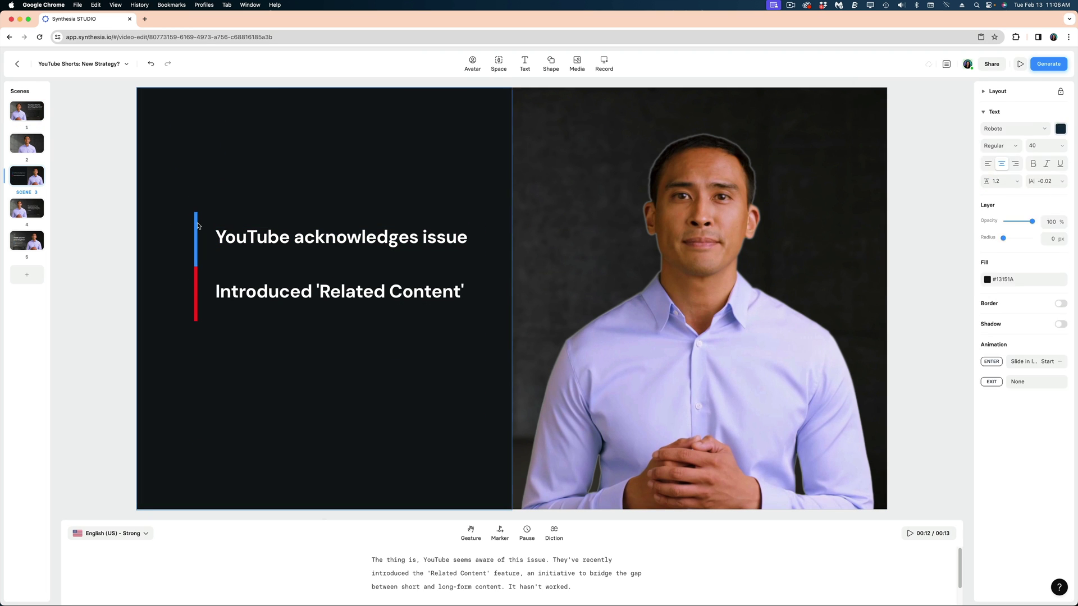
{"action": "left_click", "coordinate": [987, 279]}
{"action": "left_click", "coordinate": [27, 208]}
On the closing thank-you scene, delete an element and edit the website address text.
{"action": "left_click", "coordinate": [26, 241]}
{"action": "left_click", "coordinate": [234, 164]}
{"action": "key", "text": "Delete"}
{"action": "double_click", "coordinate": [303, 365]}
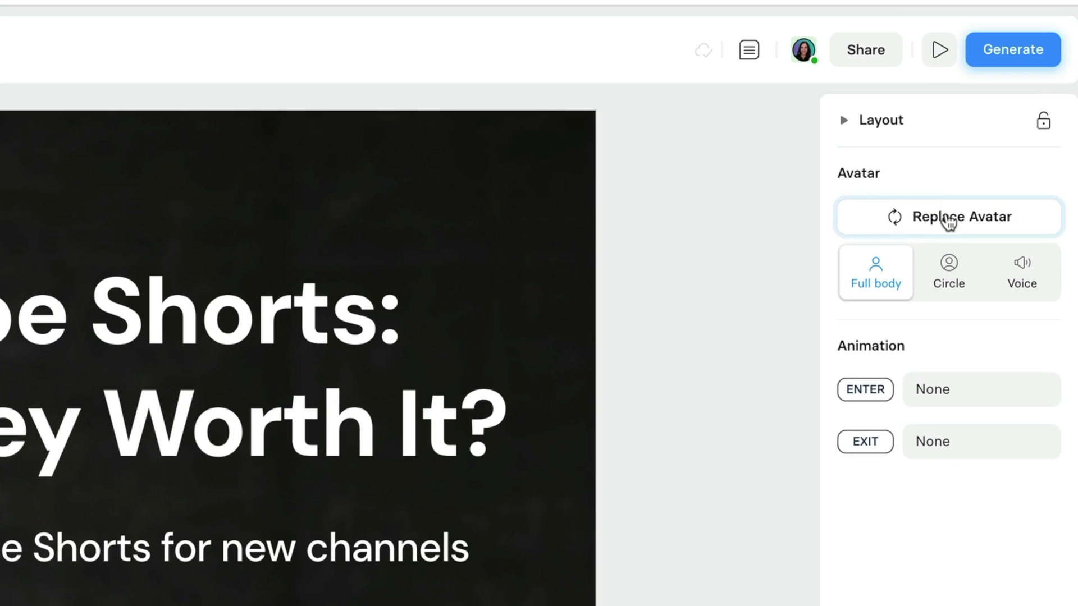
Swap presenter Matt for Nora in scenes 1 through 5, then open the Generate form's title.
{"action": "left_click", "coordinate": [1022, 130]}
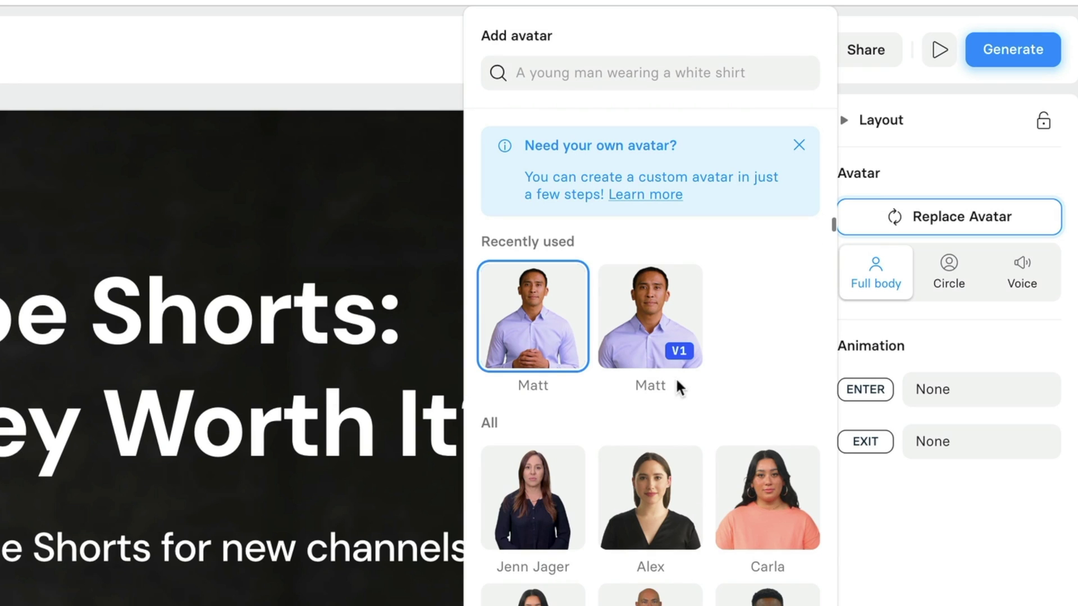
{"action": "scroll", "coordinate": [707, 398], "scroll_direction": "down", "scroll_amount": 5}
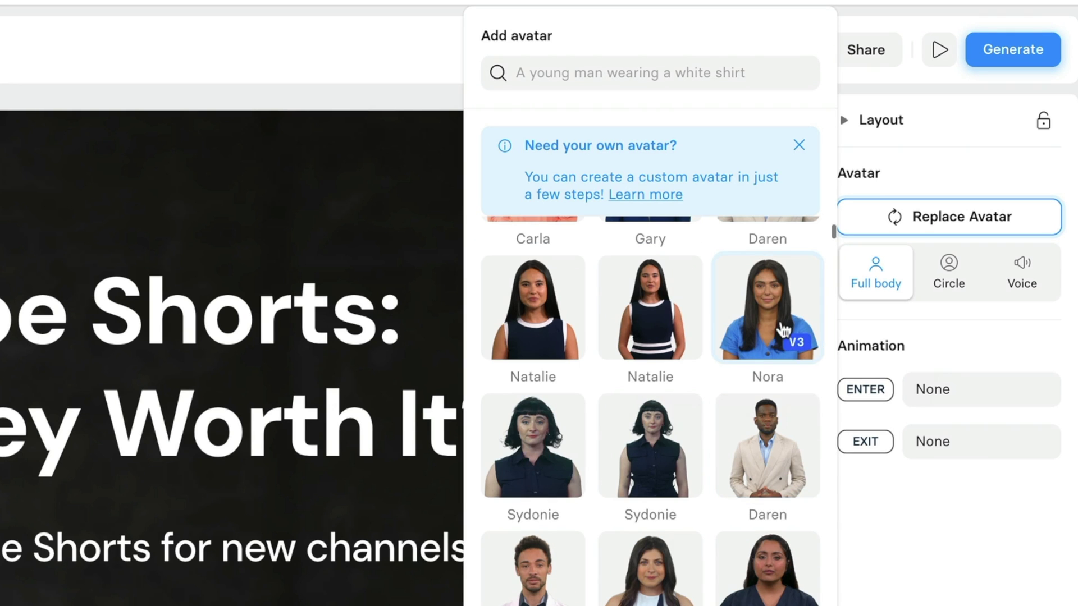
{"action": "left_click", "coordinate": [783, 331]}
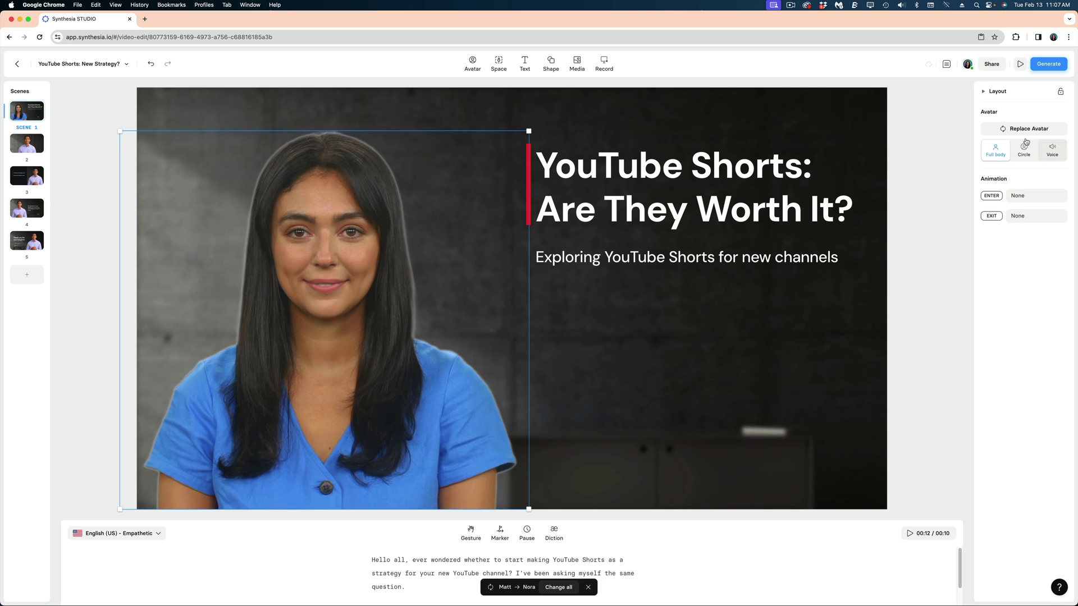
{"action": "left_click", "coordinate": [34, 149]}
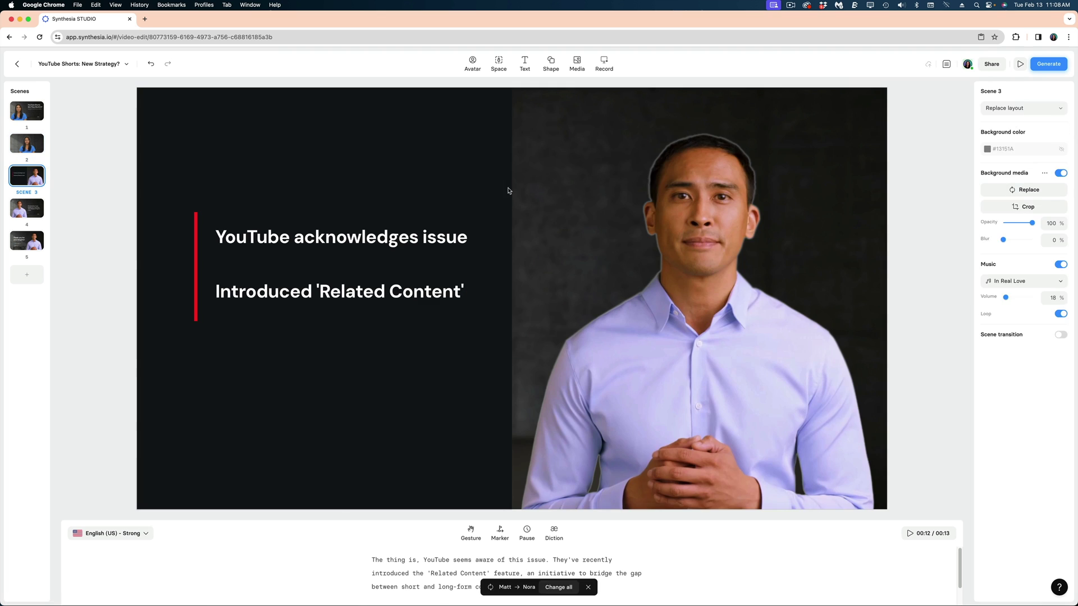
{"action": "left_click", "coordinate": [696, 337]}
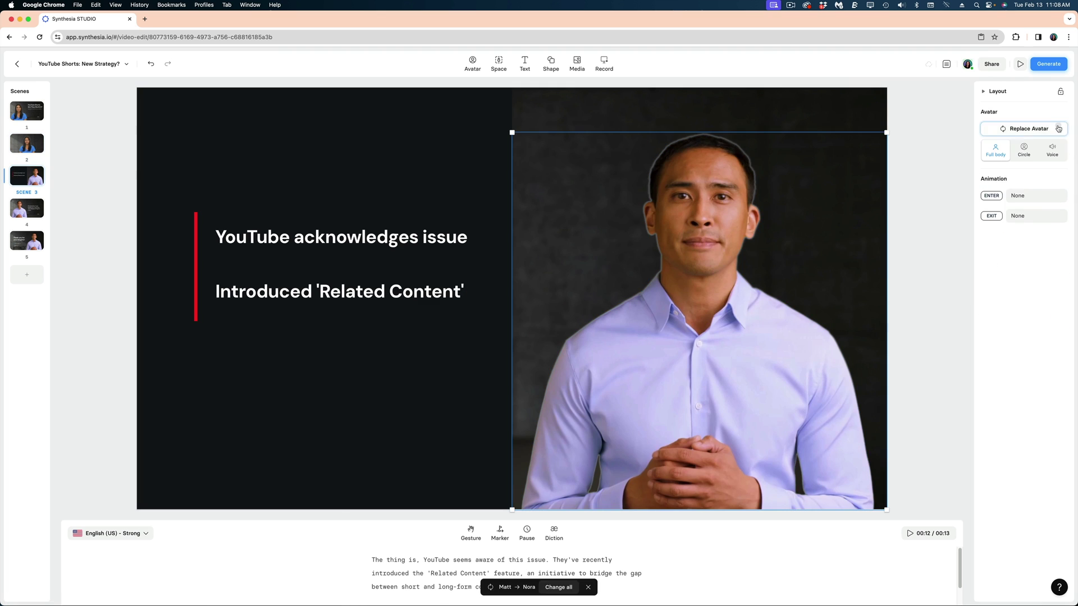
{"action": "left_click", "coordinate": [1029, 129]}
{"action": "left_click", "coordinate": [959, 171]}
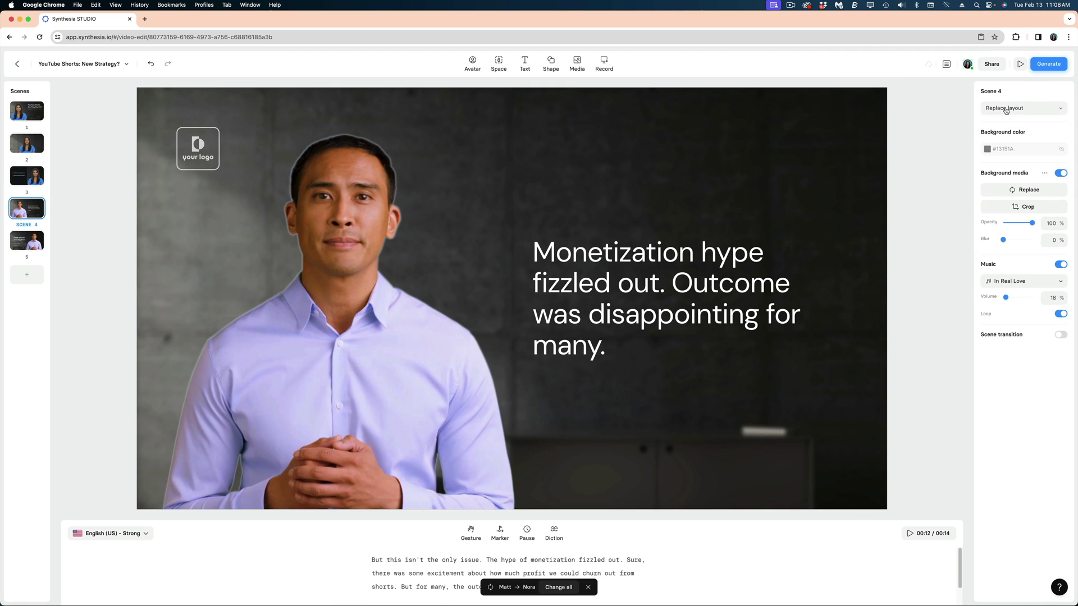
{"action": "left_click", "coordinate": [337, 315]}
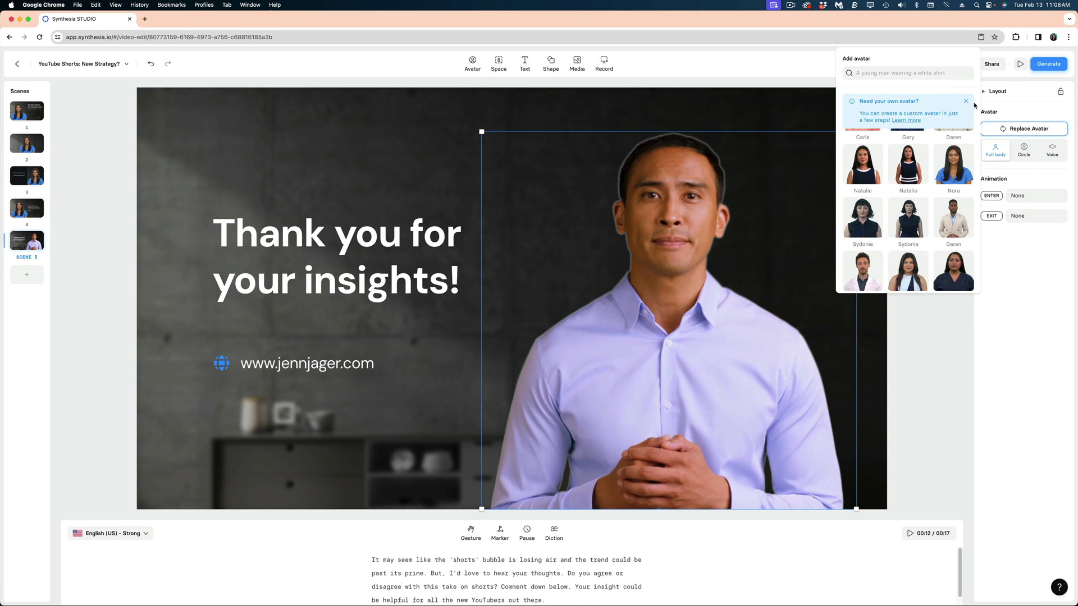
{"action": "left_click", "coordinate": [954, 164]}
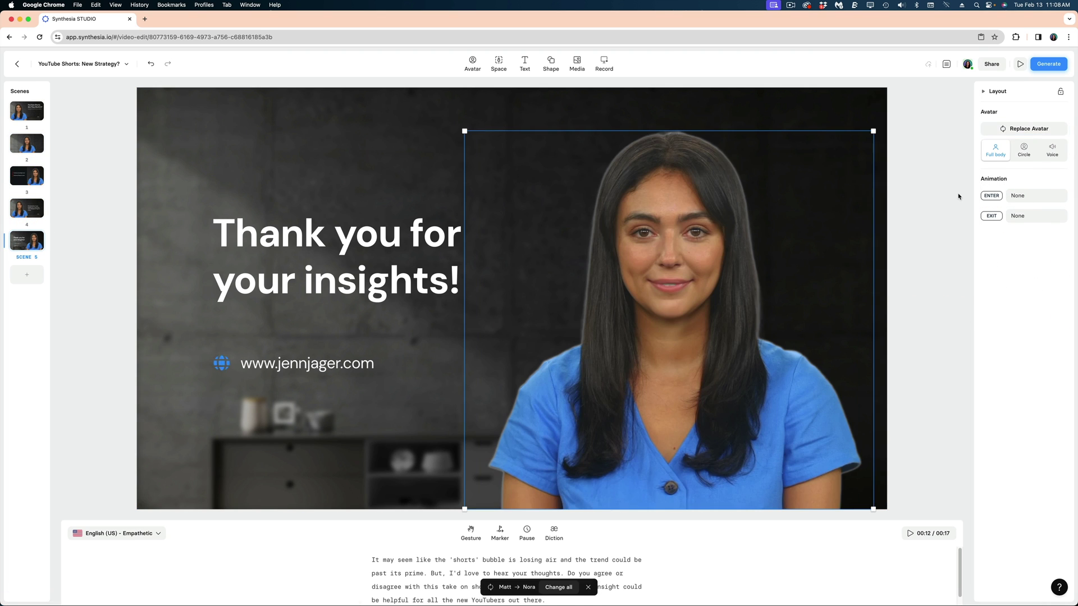
{"action": "left_click", "coordinate": [1047, 63]}
{"action": "left_click", "coordinate": [1009, 94]}
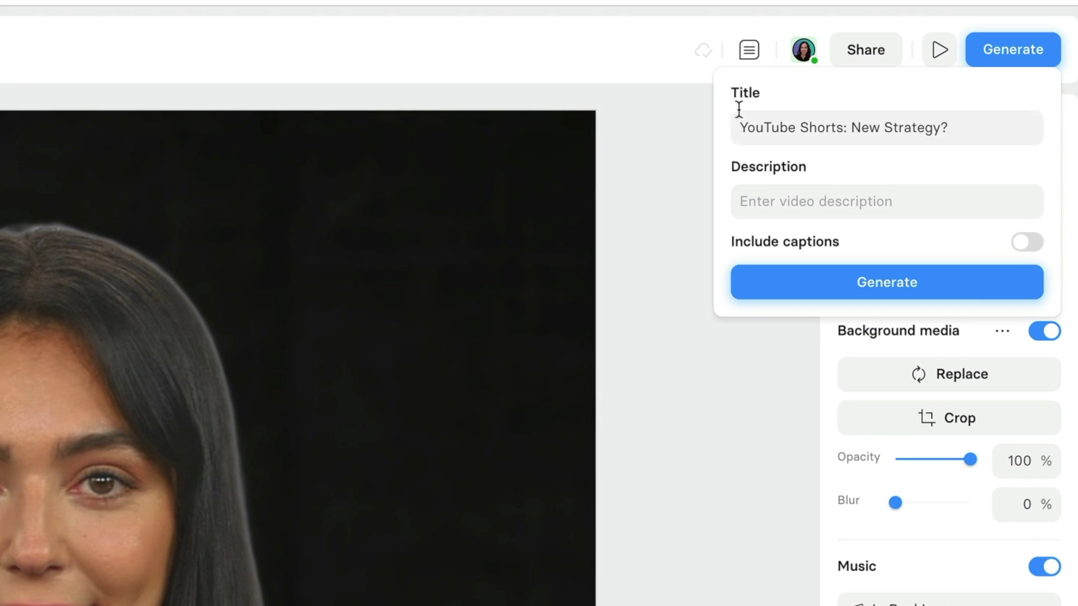
Check the title and description, leave captions off, and generate the video.
{"action": "left_click", "coordinate": [897, 212]}
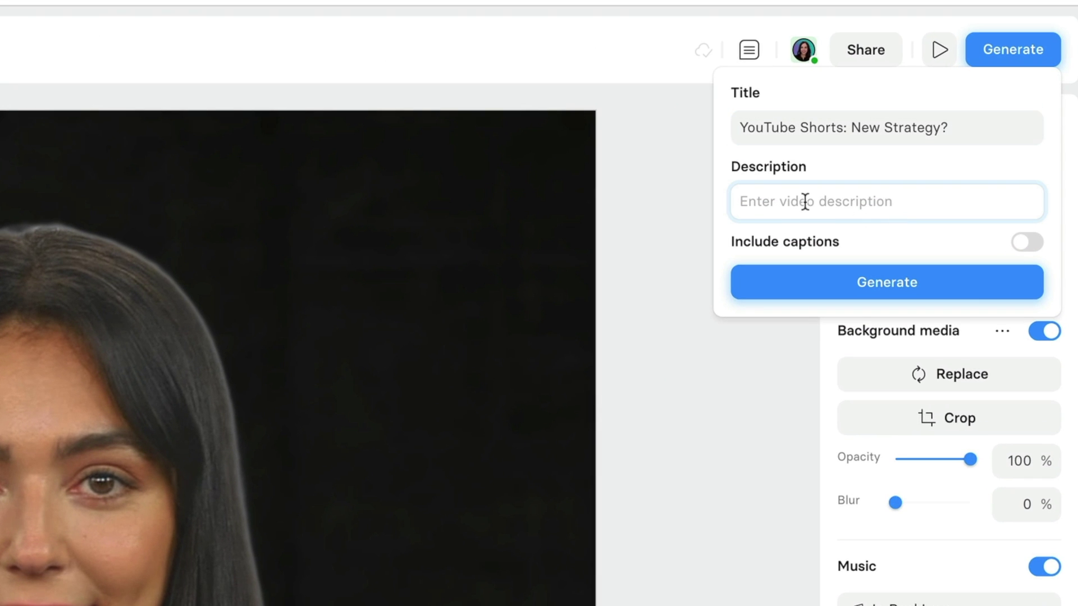
{"action": "left_click", "coordinate": [848, 201]}
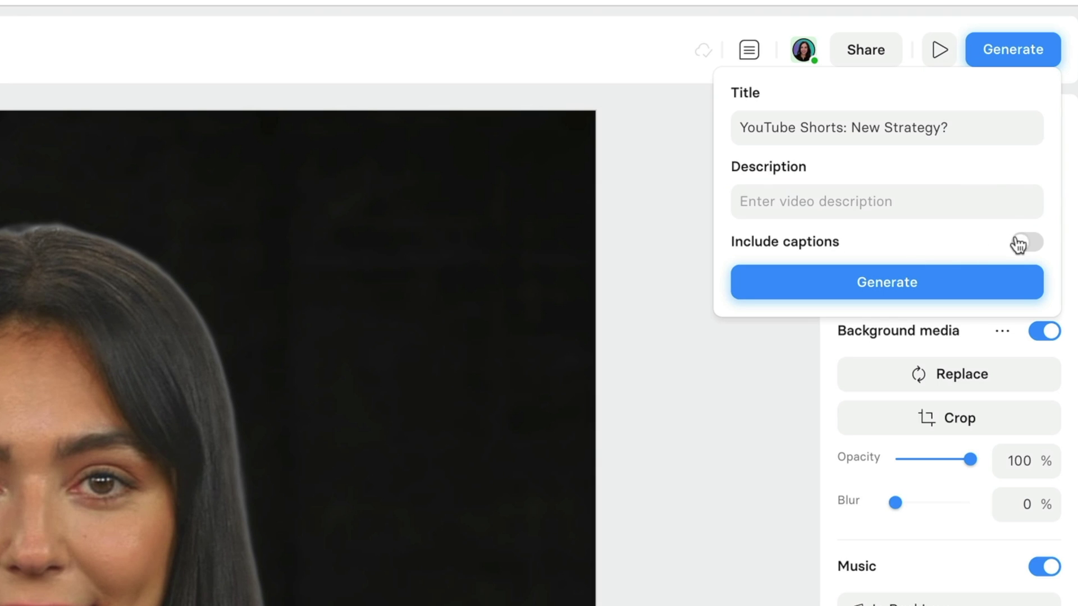
{"action": "left_click", "coordinate": [910, 287]}
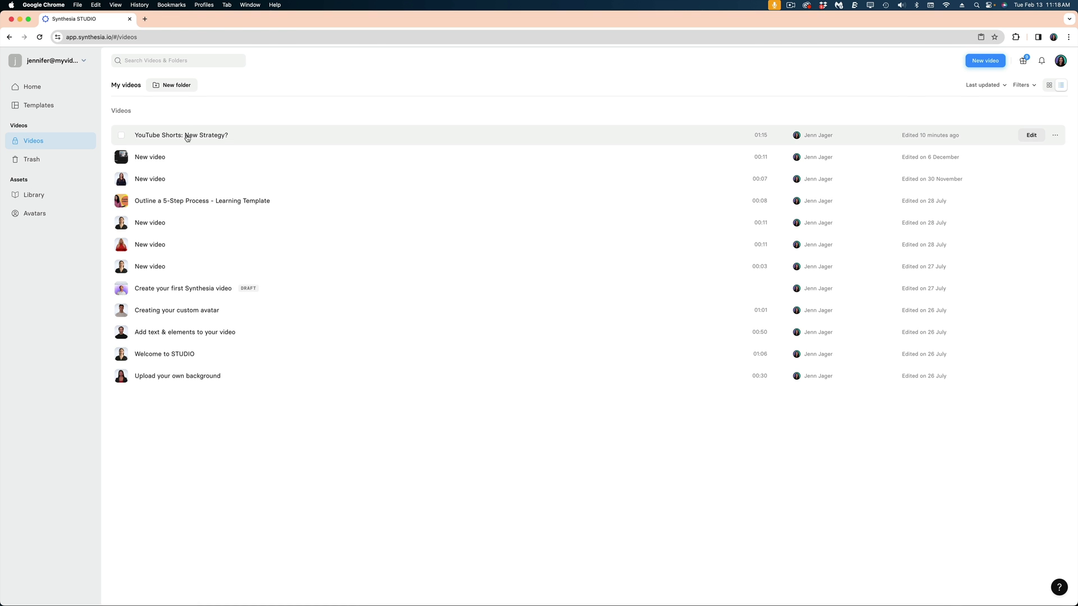
Open the 'YouTube Shorts: New Strategy?' row from the Videos list.
{"action": "left_click", "coordinate": [188, 136]}
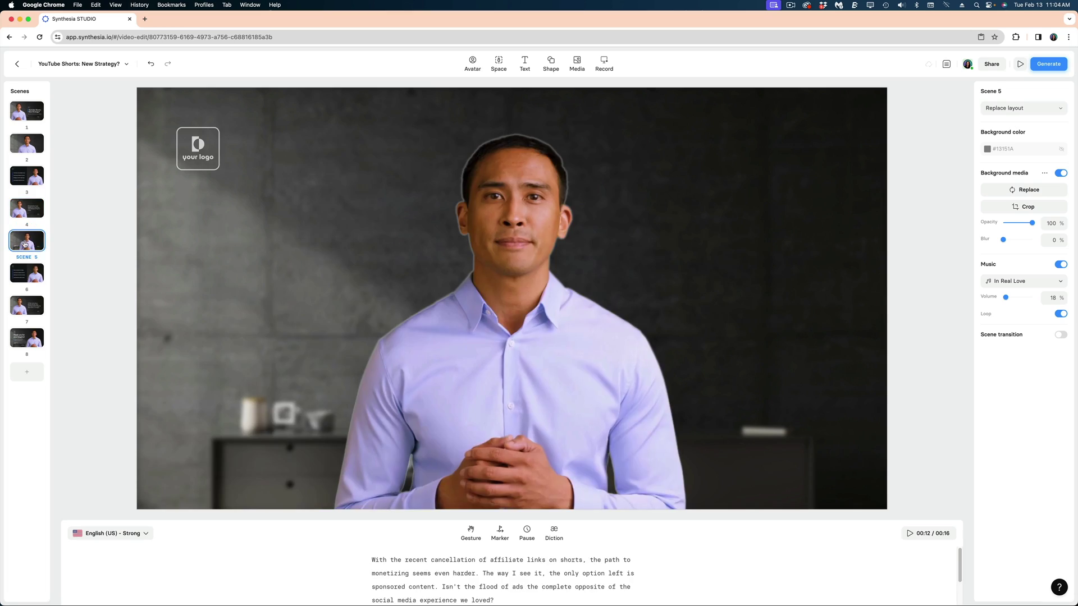
Delete an unwanted scene and Scene 5 (TikTok), leaving five scenes ending on 'Thank you for your insights!'.
{"action": "right_click", "coordinate": [40, 242]}
{"action": "left_click", "coordinate": [46, 303]}
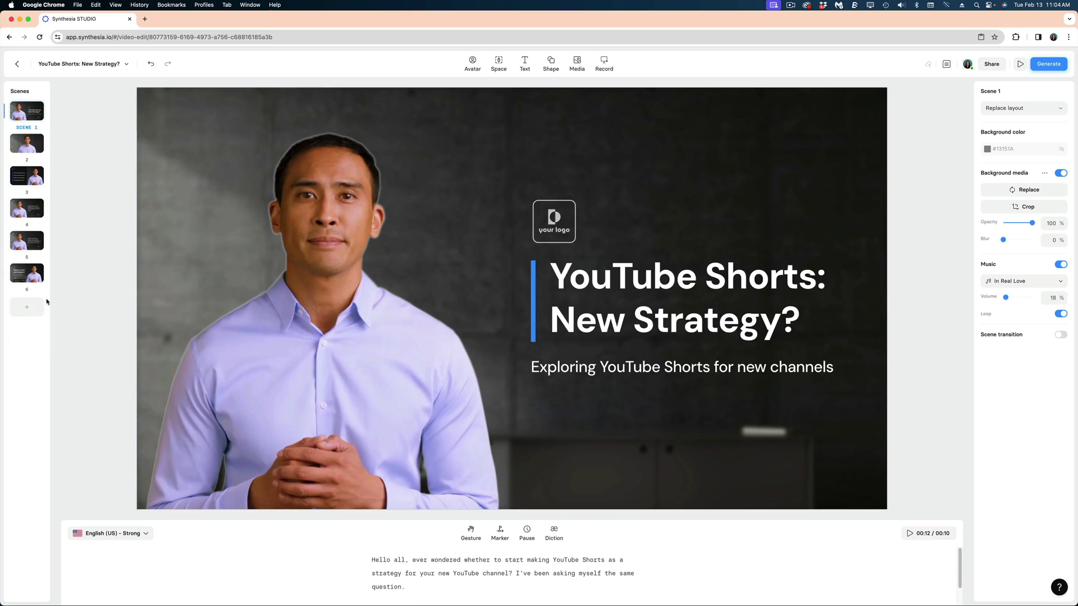
{"action": "left_click", "coordinate": [17, 243]}
{"action": "right_click", "coordinate": [17, 242]}
{"action": "left_click", "coordinate": [46, 306]}
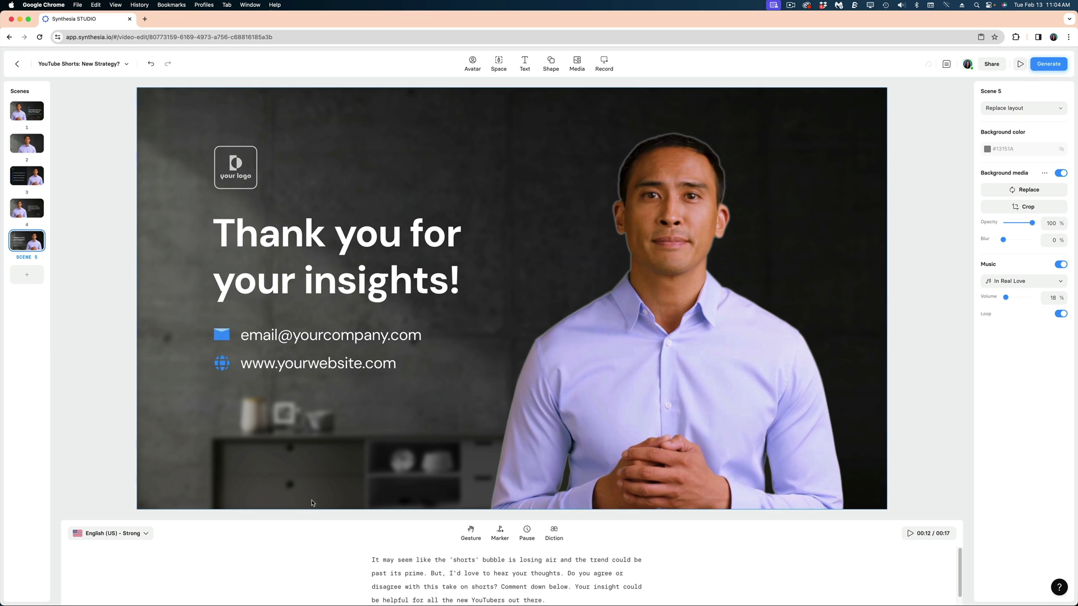